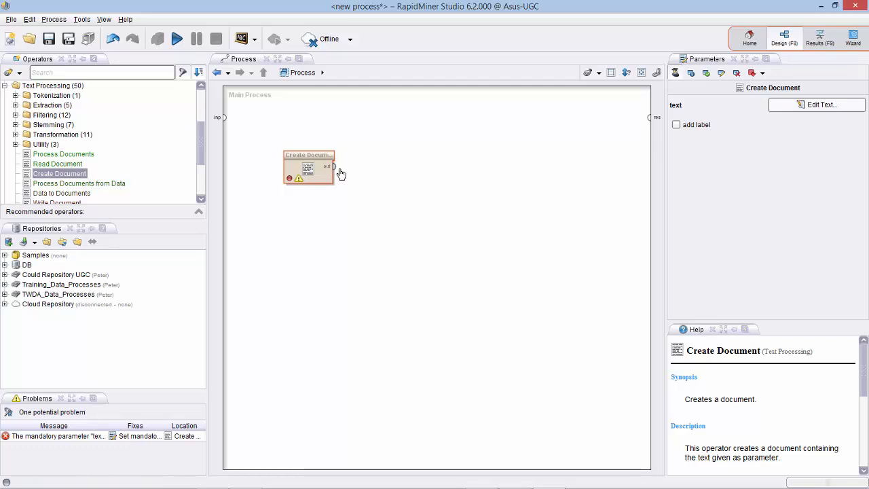
Connect Create Document's out port to res, then open Edit Text for its text parameter.
left_click(334, 166)
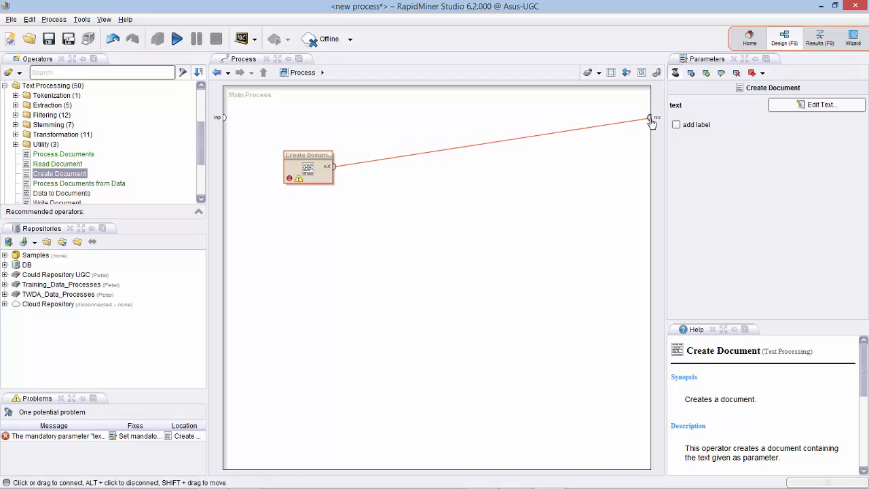
left_click(650, 119)
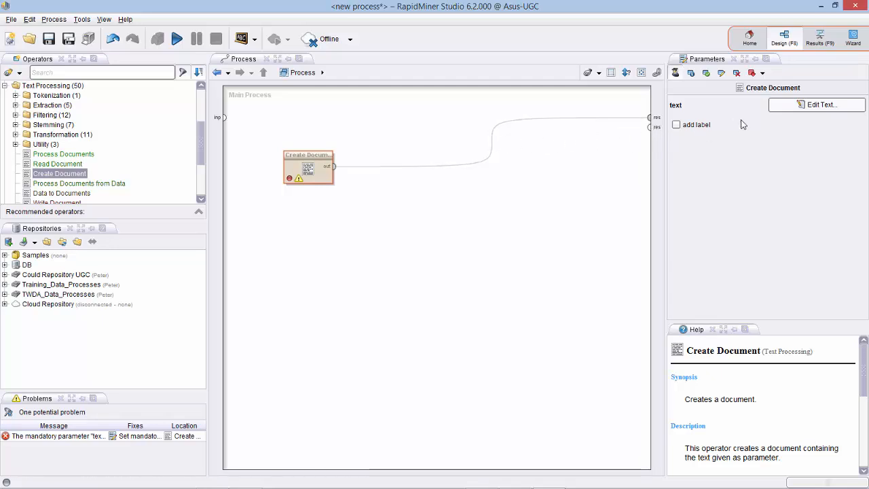
left_click(801, 106)
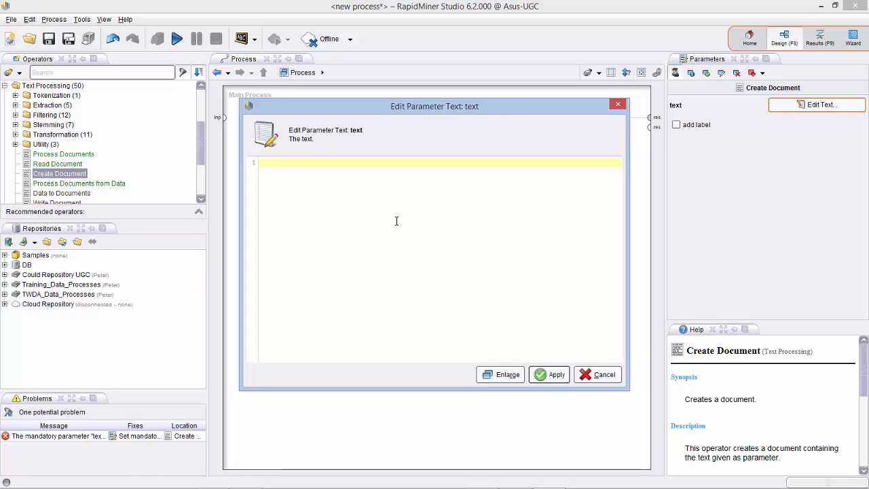
Copy the evaluation paragraph from Notepad and apply it as Create Document's 1036-character text.
key("alt+Tab")
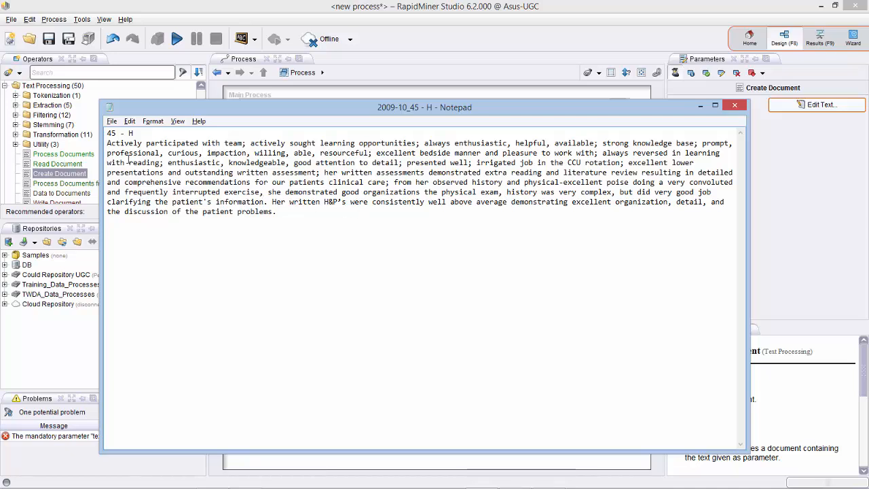
left_click_drag(108, 143, 303, 217)
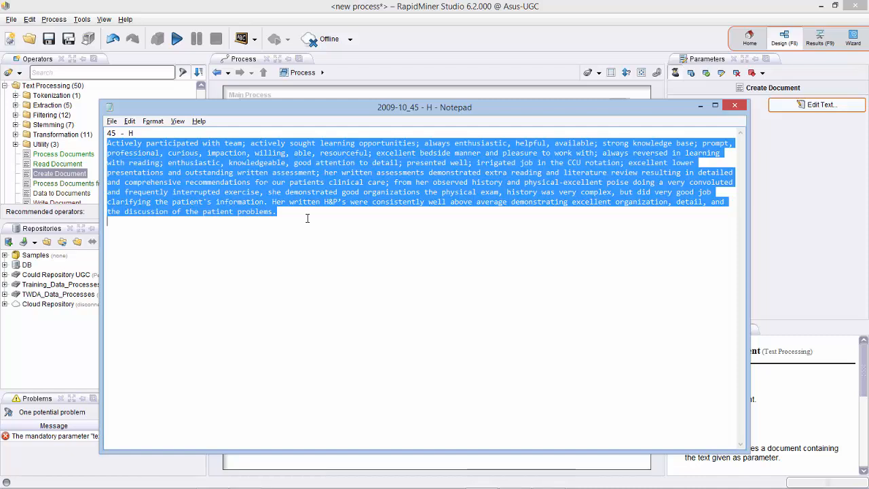
left_click(416, 72)
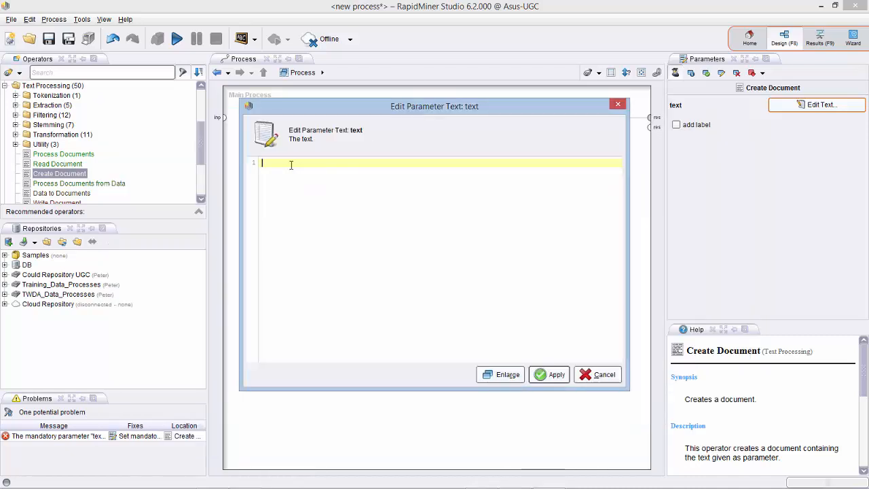
key("ctrl+v")
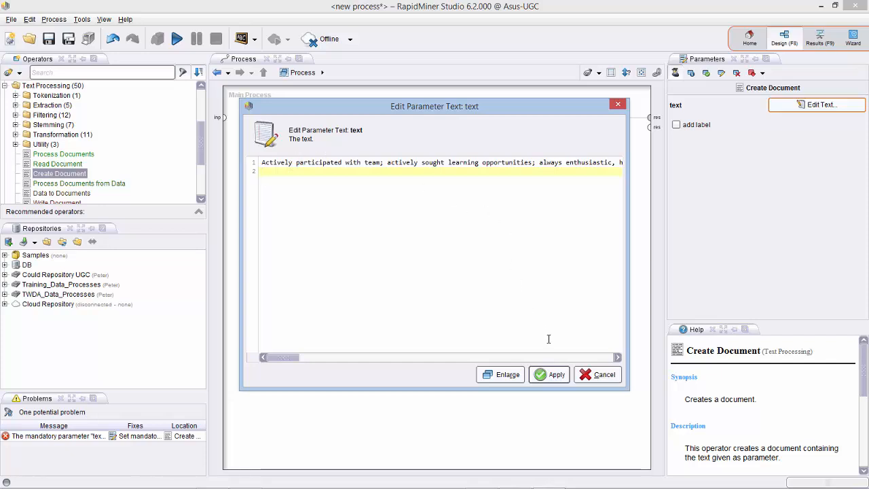
left_click(551, 375)
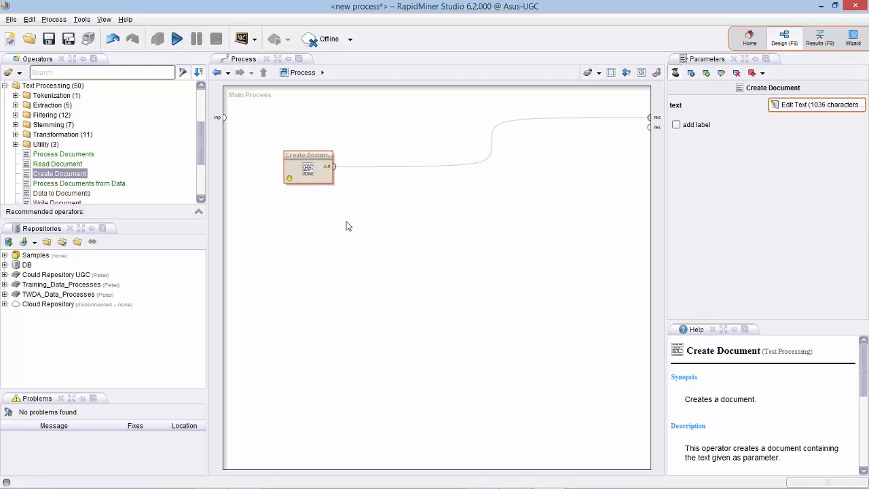
Run the process, compare the output document against the Notepad text, and go back to Design.
left_click(177, 39)
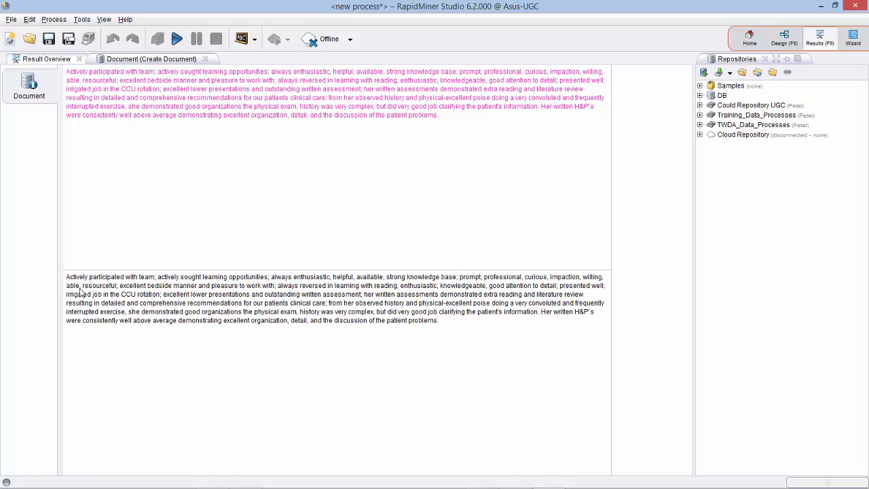
key("alt+Tab")
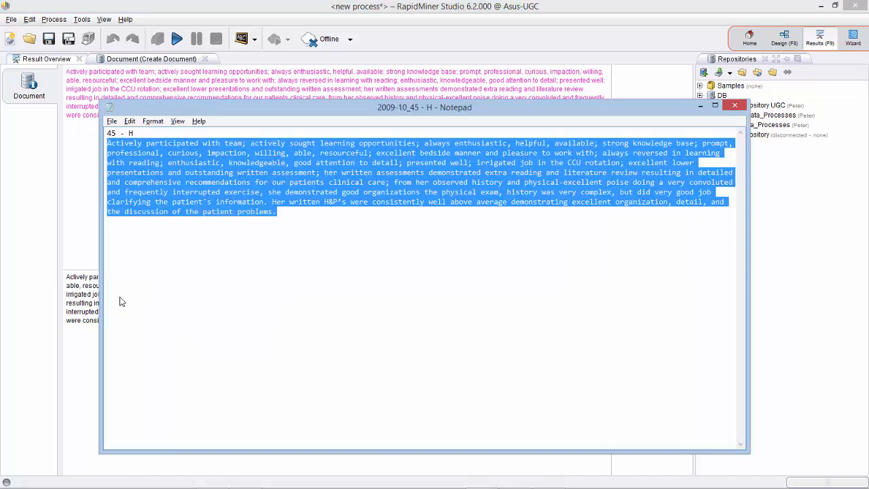
key("alt+Tab")
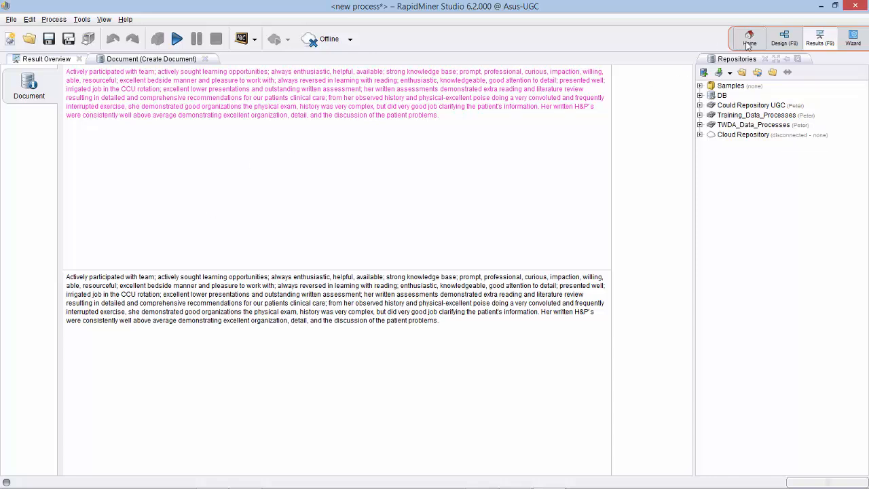
left_click(784, 38)
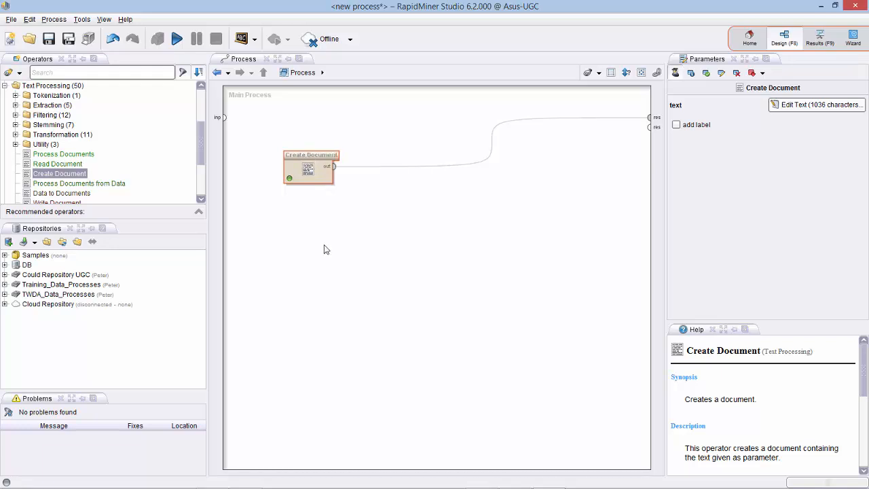
Delete Create Document and add a Read Document operator whose output feeds the process result.
right_click(322, 159)
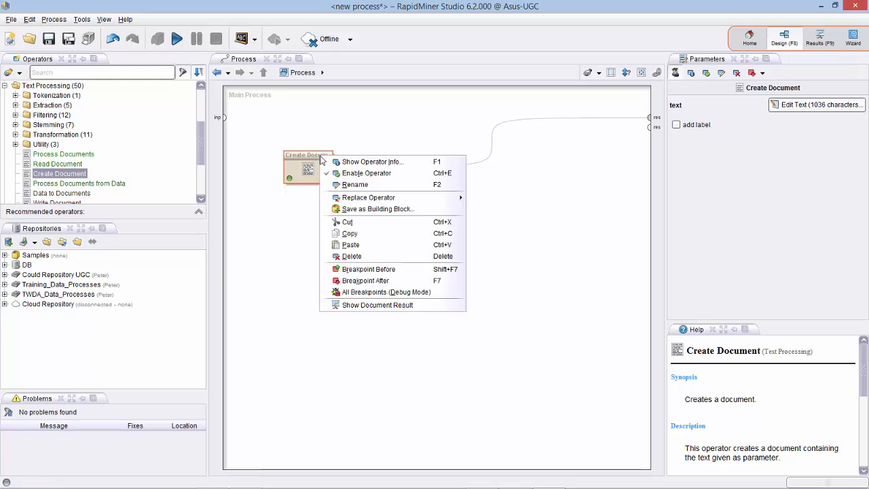
left_click(352, 257)
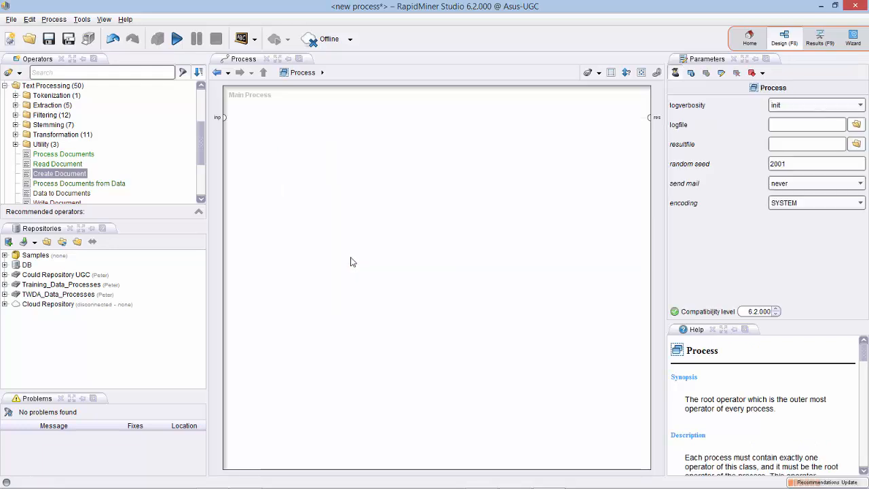
left_click(57, 166)
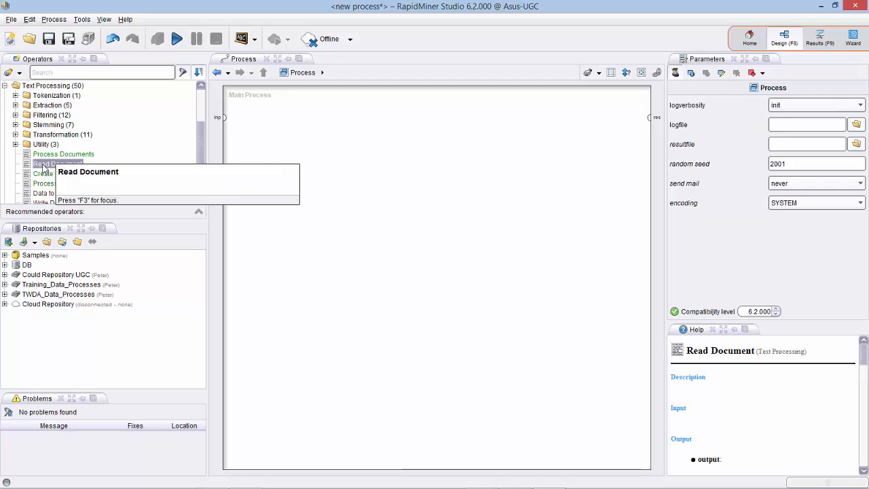
left_click_drag(45, 168, 295, 180)
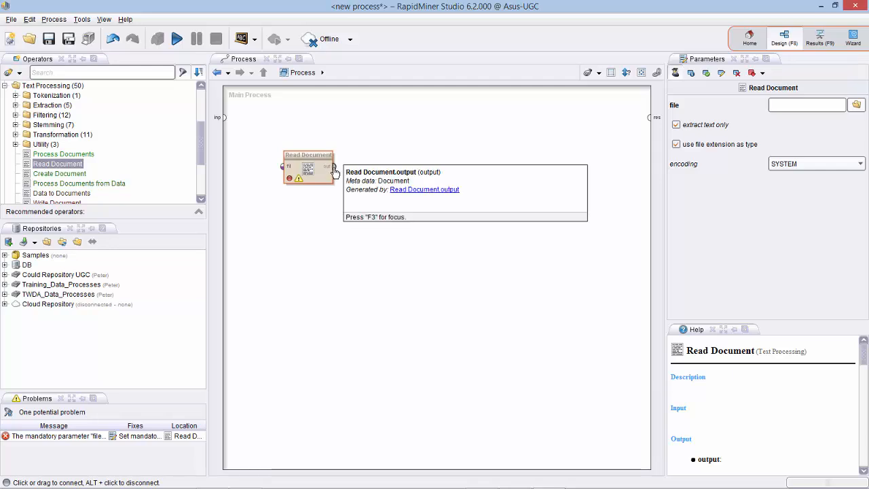
left_click_drag(333, 167, 652, 121)
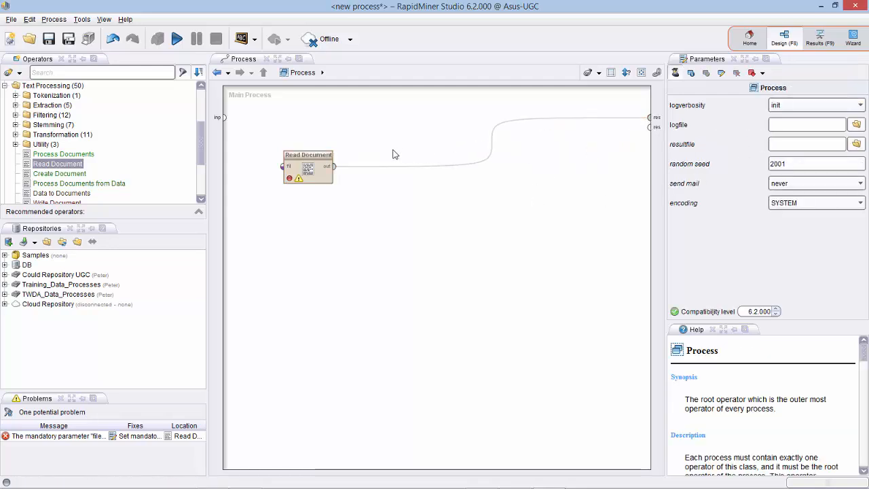
left_click(307, 165)
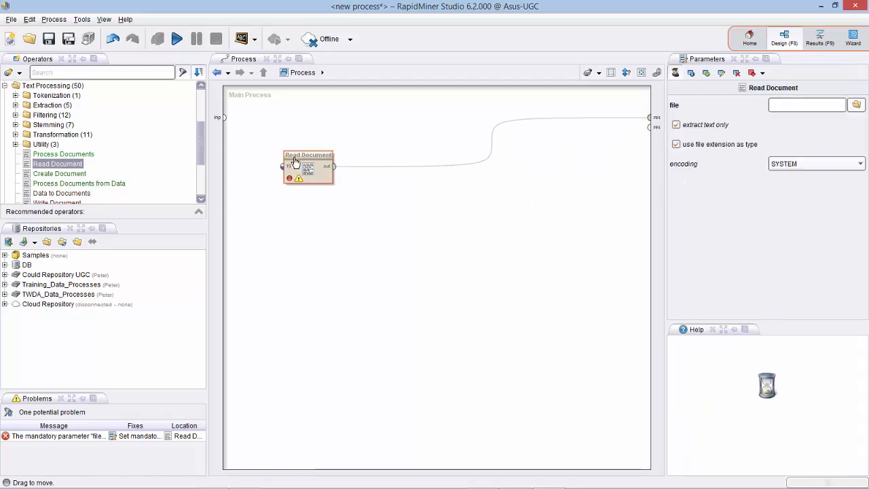
Set Read Document's file parameter to Masterfile_5_10.txt from the Analytics folder.
left_click(857, 106)
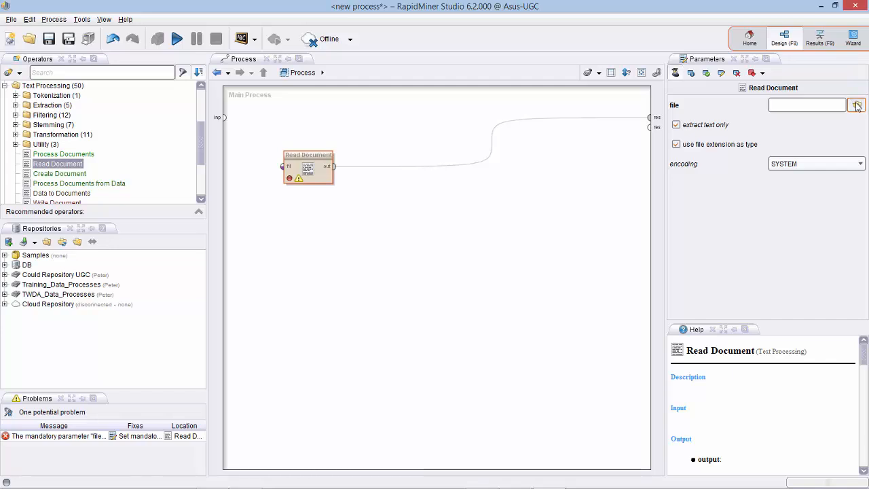
left_click(285, 203)
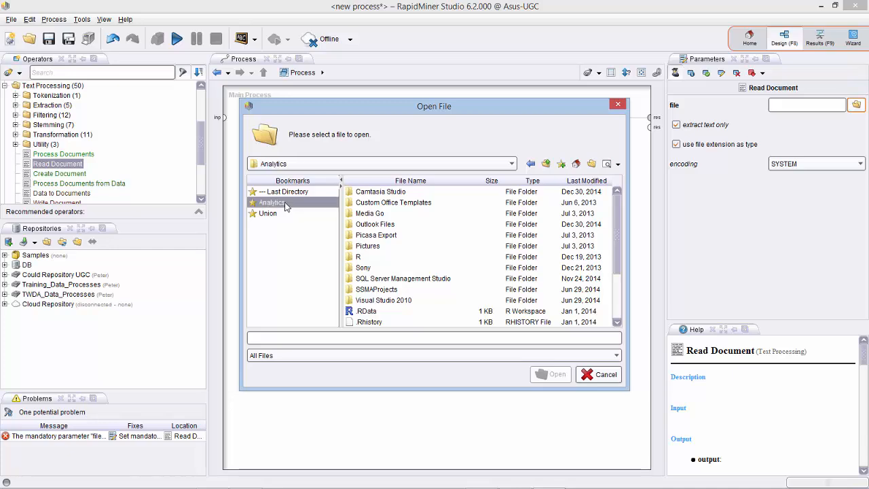
left_click_drag(619, 225, 619, 317)
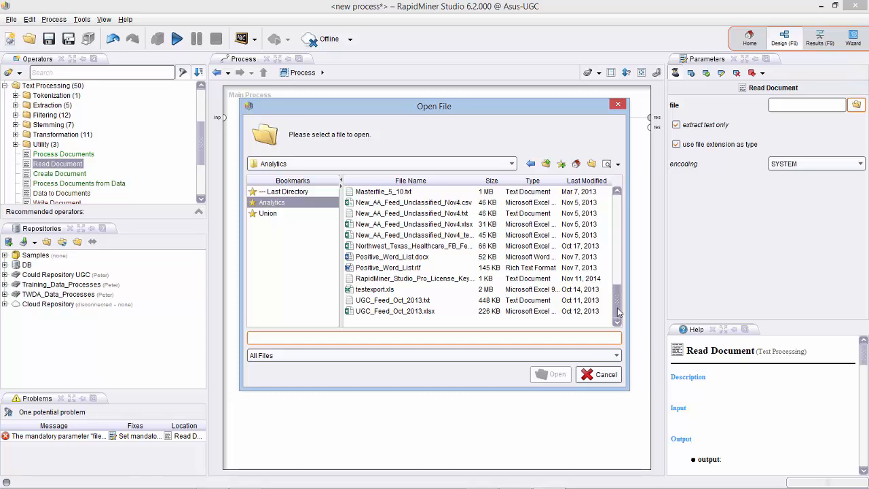
scroll(620, 313, "up", 1)
left_click(392, 207)
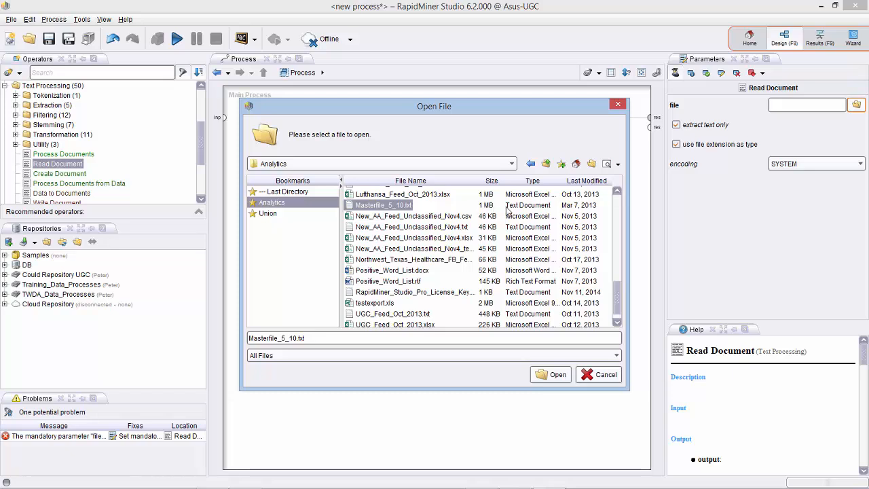
left_click(548, 376)
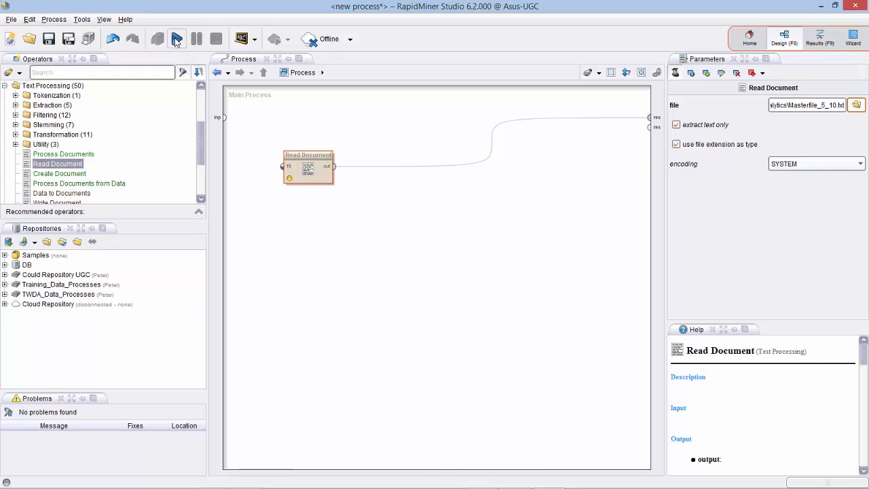
Run the process, review the Andersen Group report text in the Document result, then return to Design.
left_click(177, 39)
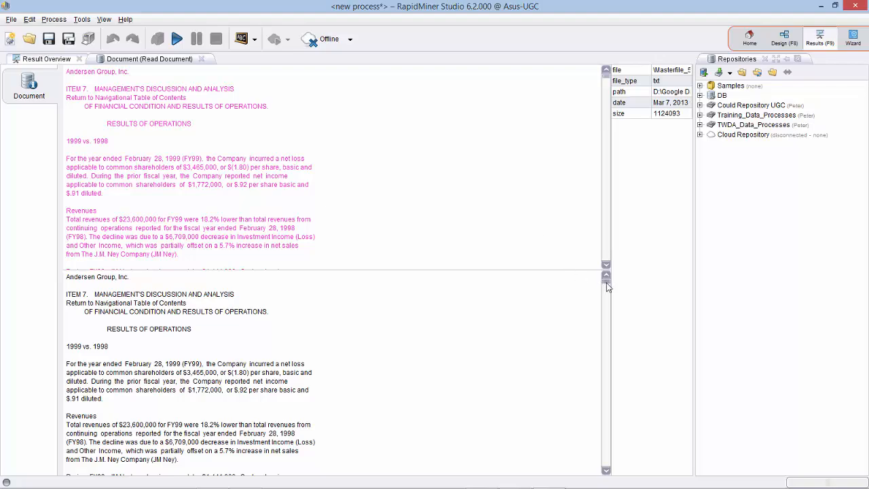
mouse_move(607, 284)
left_mouse_down()
mouse_move(607, 294)
mouse_move(607, 281)
left_mouse_up()
left_click(785, 39)
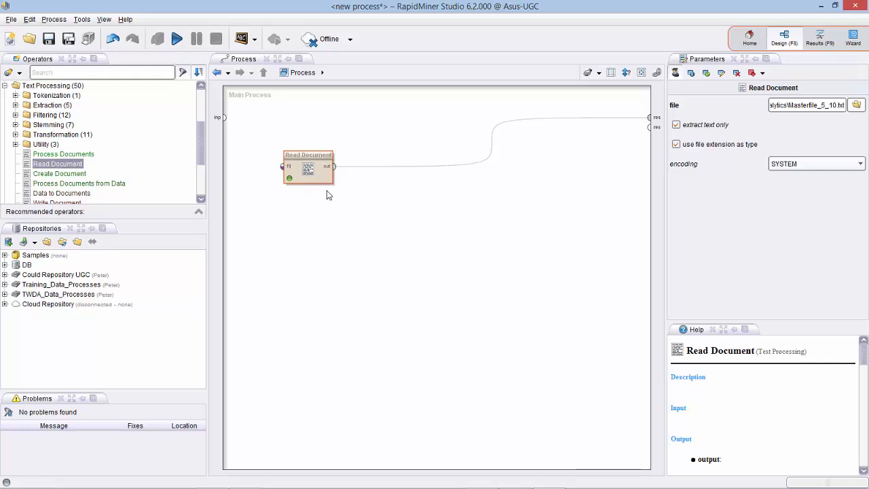
Show the help description for the Process Documents operator under Text Processing.
left_click(53, 156)
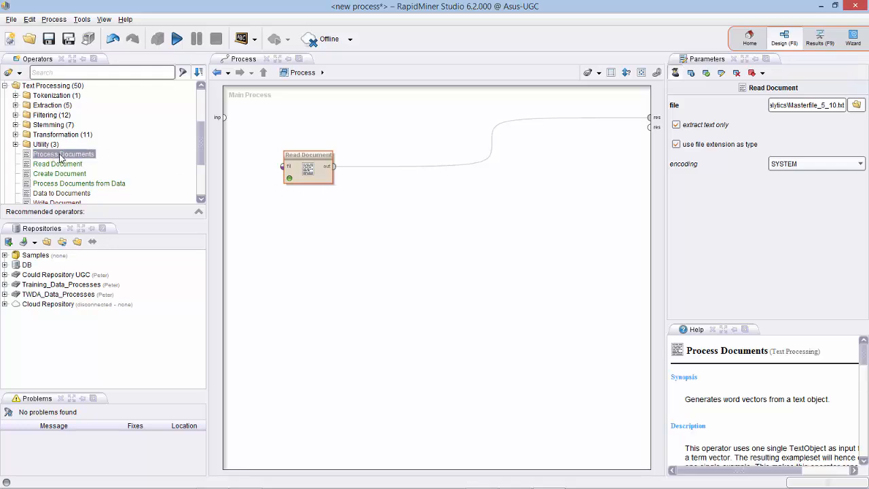
Add Process Documents with TF-IDF vector creation after Read Document and enter its Vector Creation subprocess.
left_click_drag(66, 158, 413, 173)
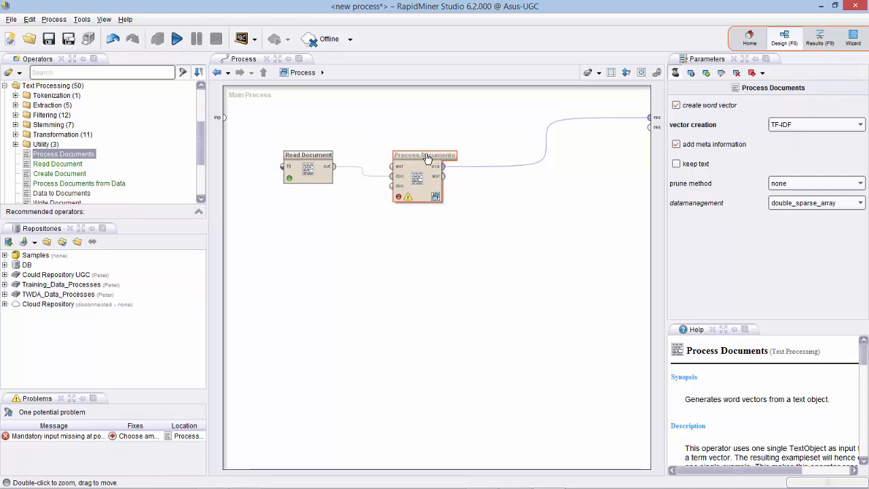
left_click(435, 197)
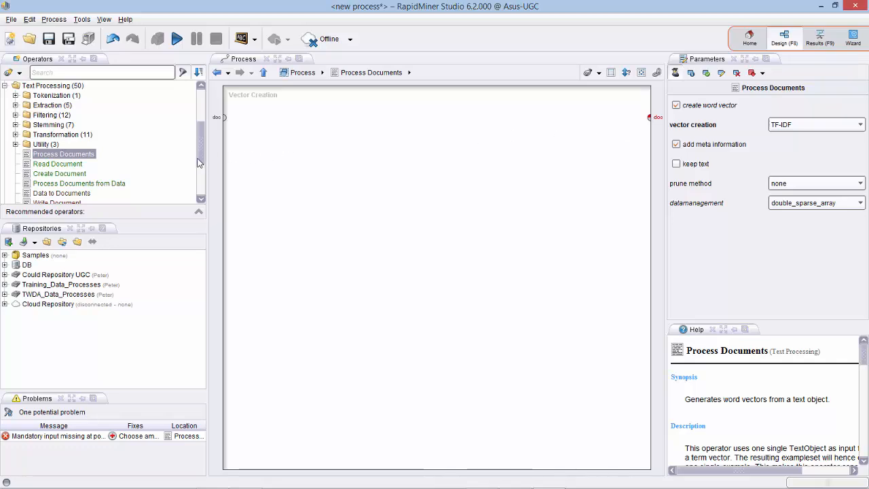
Add a Tokenize operator in non letters mode, wired between the subprocess document input and output.
scroll(199, 158, "up", 2)
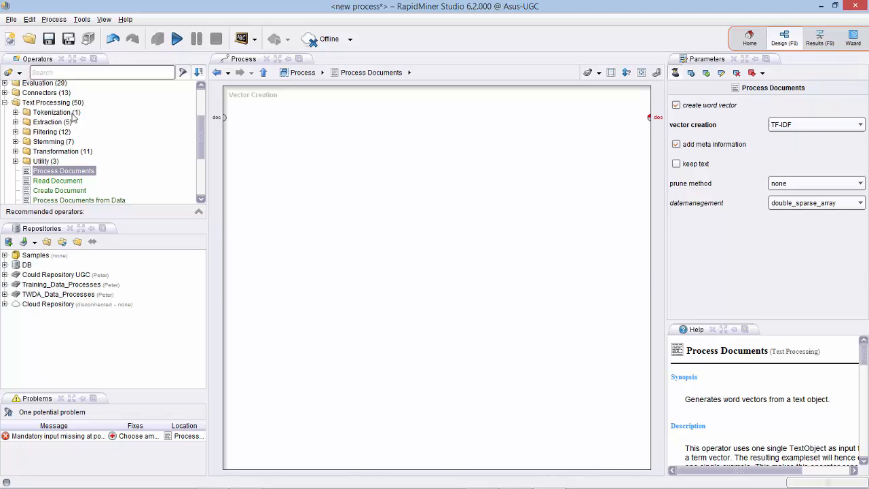
left_click(15, 112)
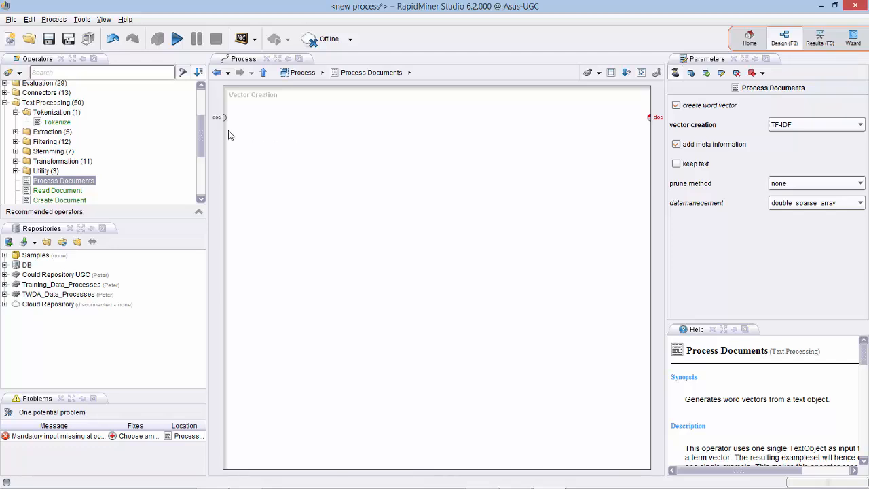
left_click(51, 124)
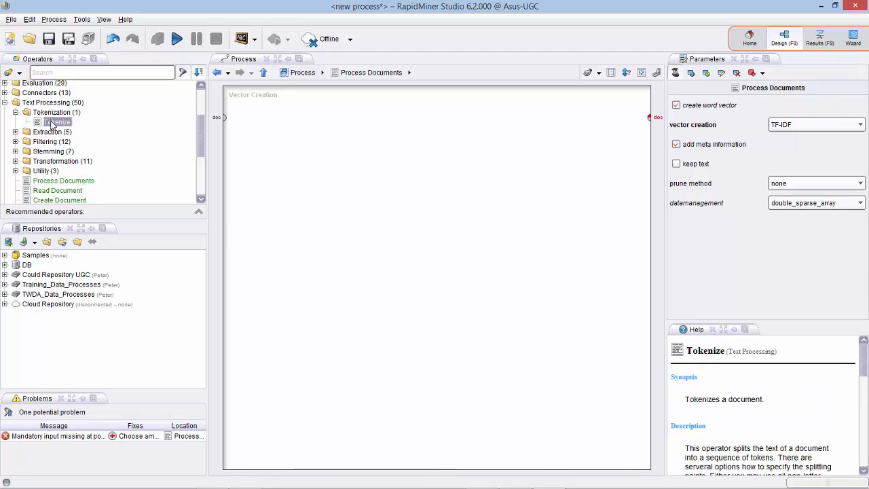
left_click_drag(49, 124, 288, 126)
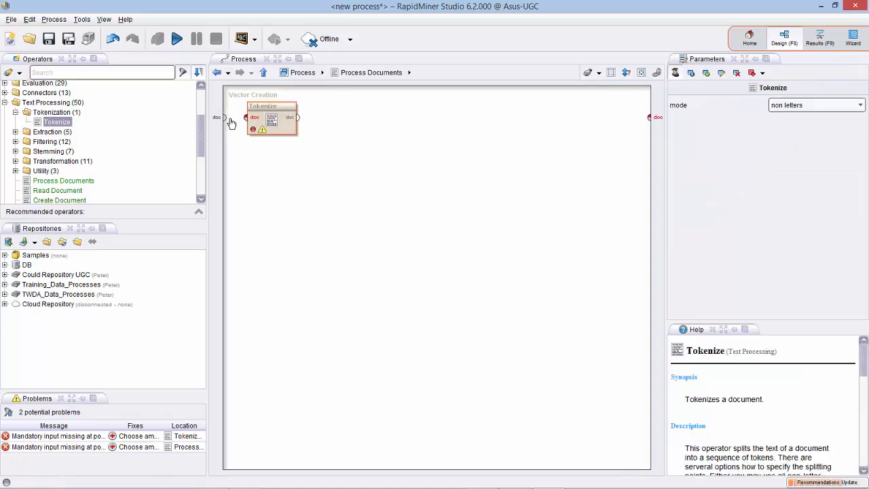
left_click_drag(224, 120, 247, 118)
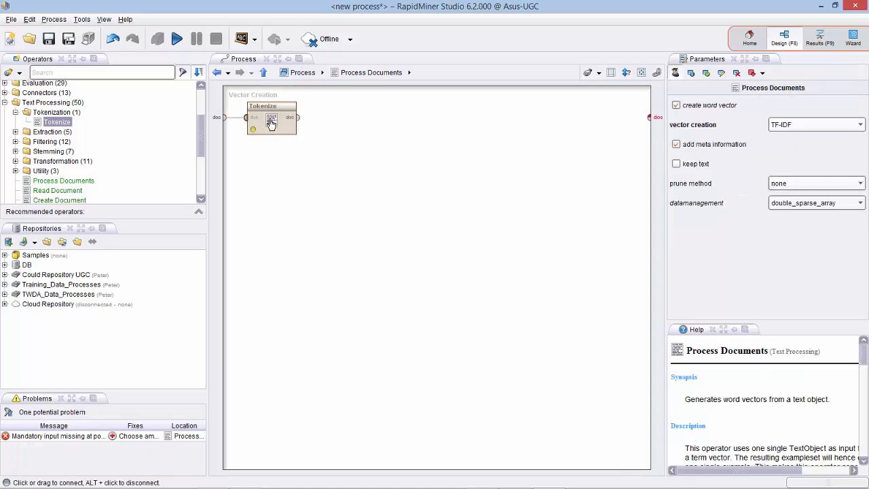
left_click_drag(299, 121, 652, 120)
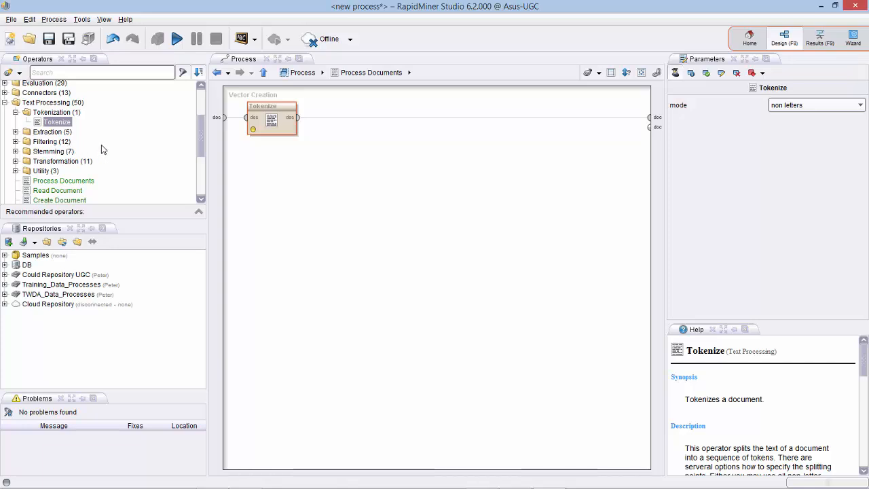
Drop Filter Stopwords (English) from the Filtering folder onto the connection after Tokenize.
left_click(15, 132)
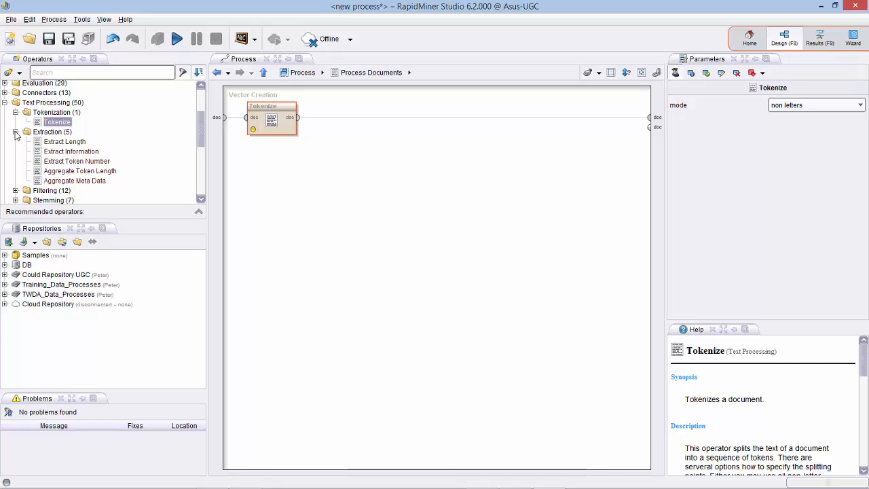
left_click(15, 133)
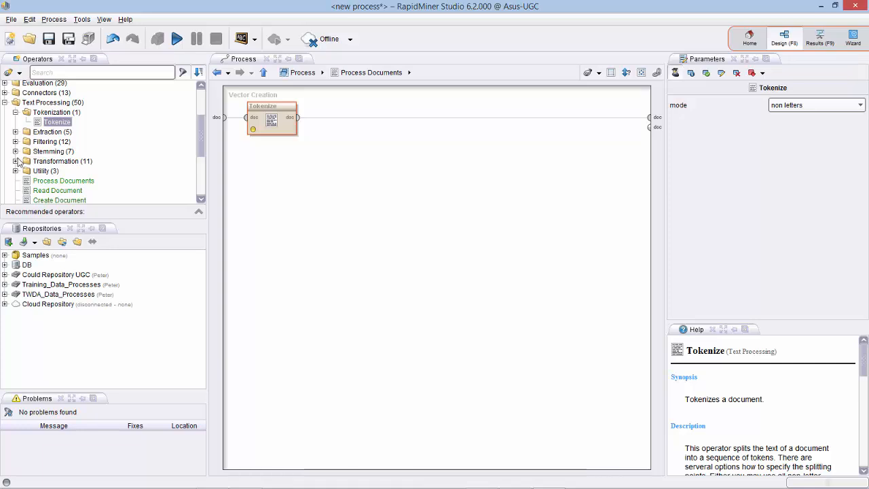
left_click(16, 132)
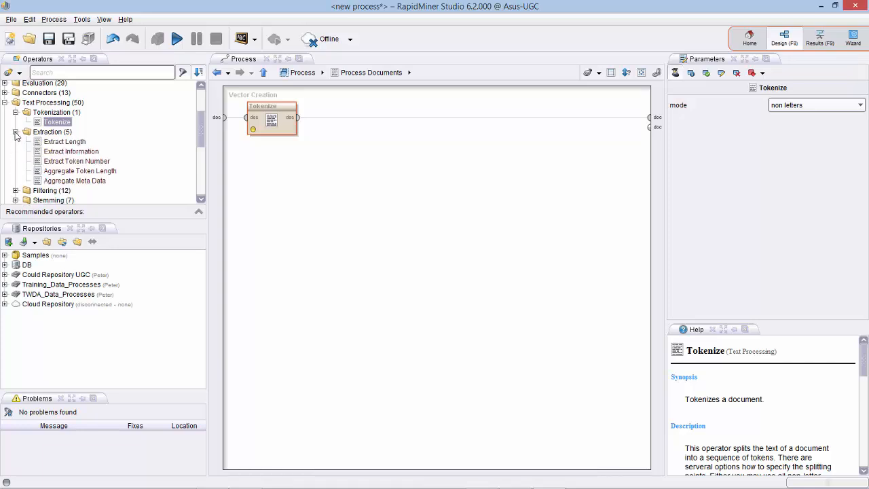
left_click(15, 132)
left_click(16, 142)
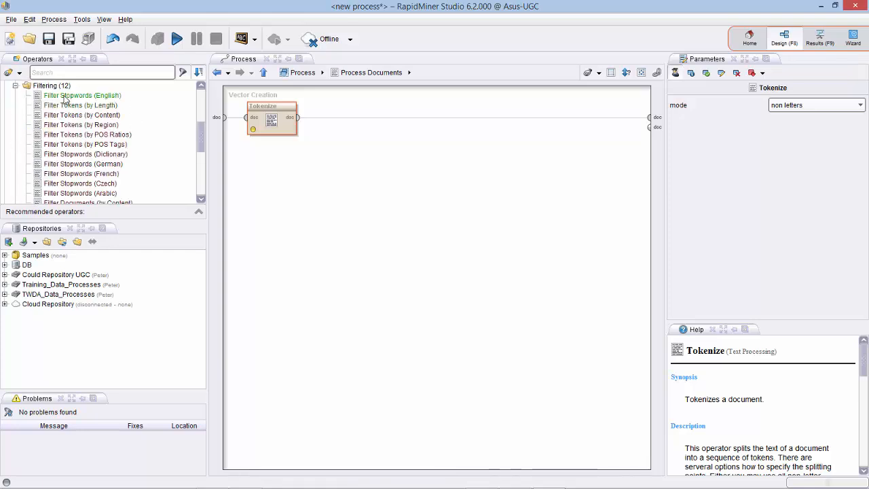
left_click_drag(66, 97, 364, 123)
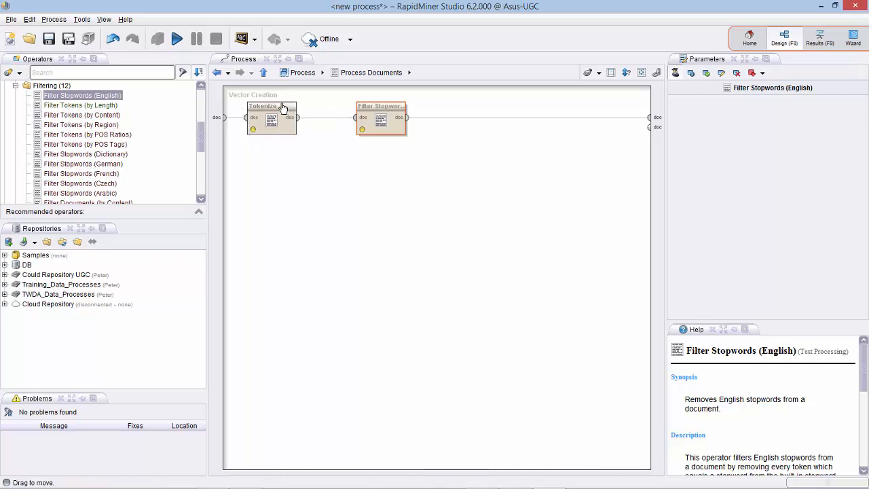
Place Filter Tokens (by Length), min 4 and max 25 characters, after Filter Stopwords, then go back up.
left_click(78, 106)
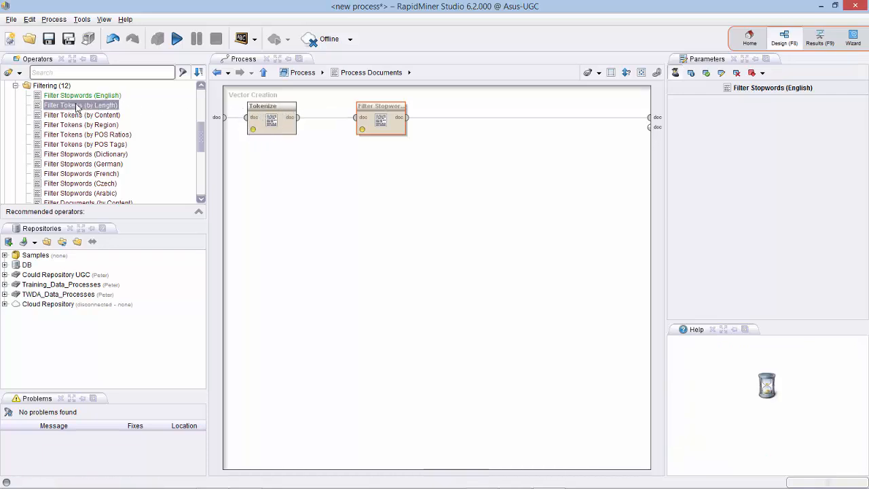
left_click_drag(77, 107, 475, 123)
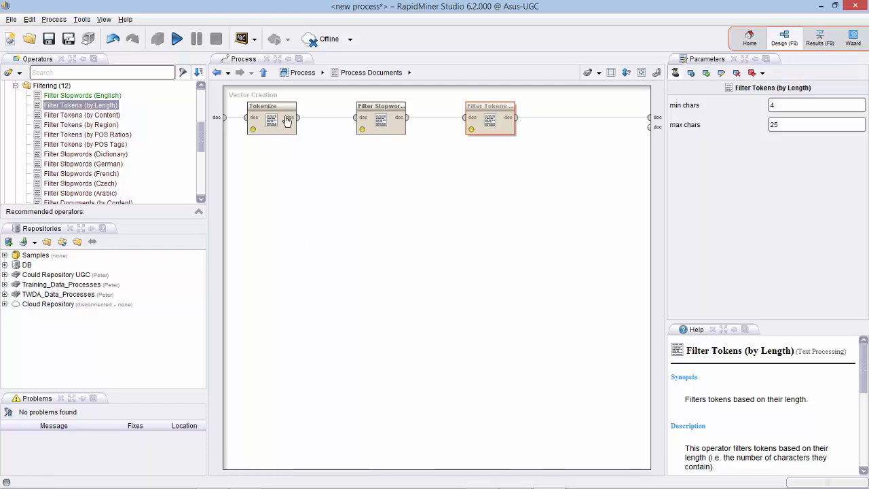
left_click(265, 72)
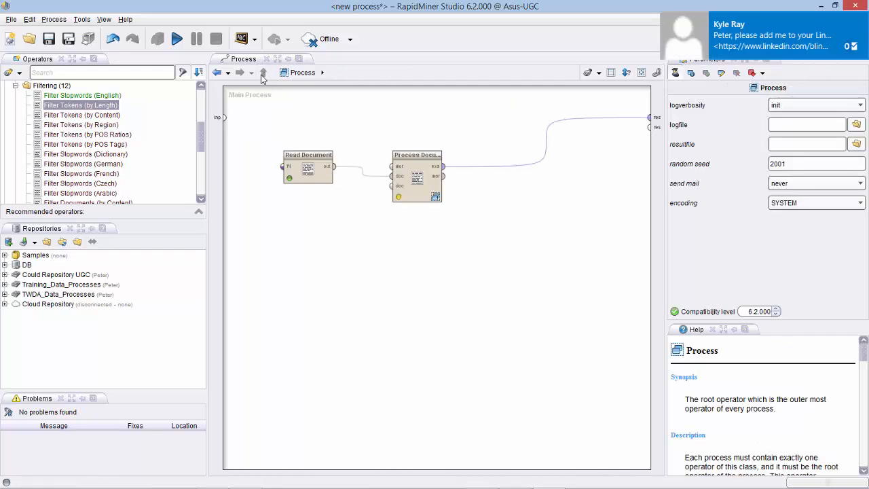
Run the process, browse the ExampleSet of 6390 word attributes, and return to Design view.
left_click(861, 18)
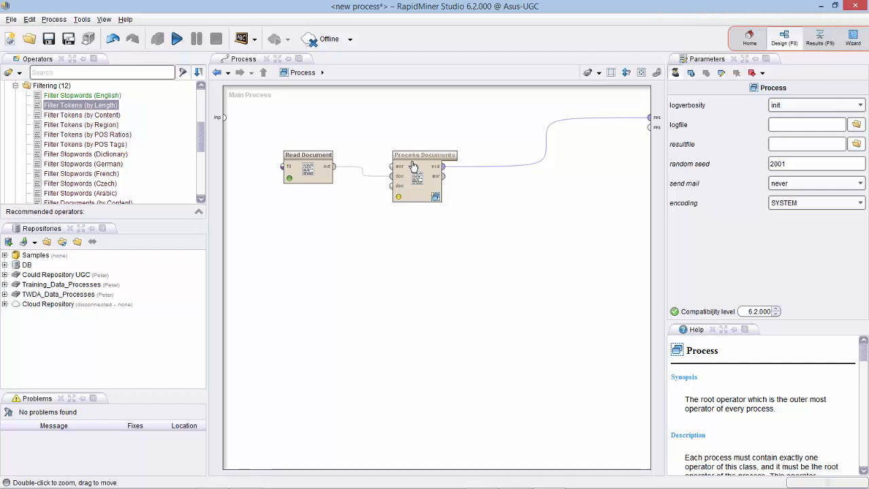
left_click(174, 37)
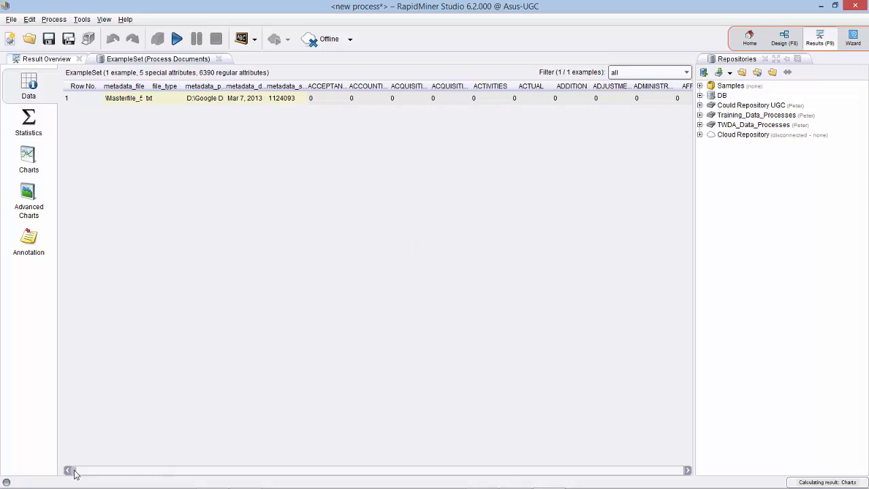
left_click_drag(75, 471, 629, 479)
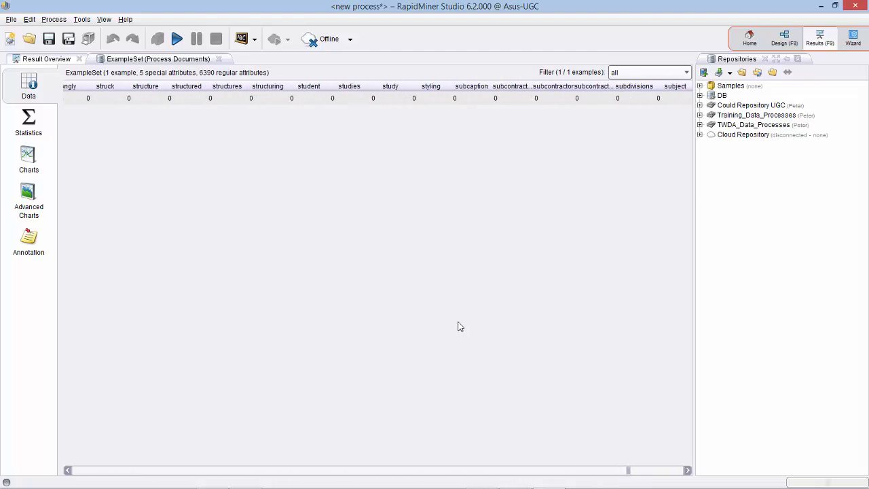
left_click(784, 38)
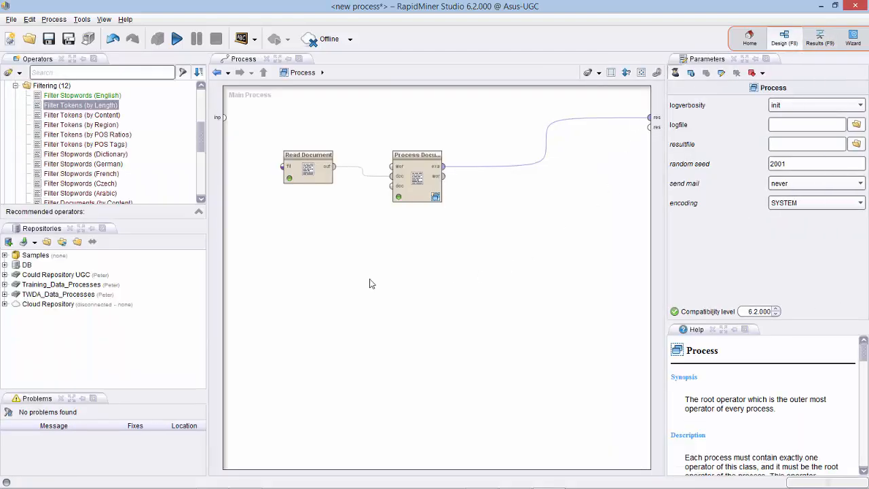
Collapse the Filtering operator group and read the Process Documents from Data tooltip.
left_click(14, 87)
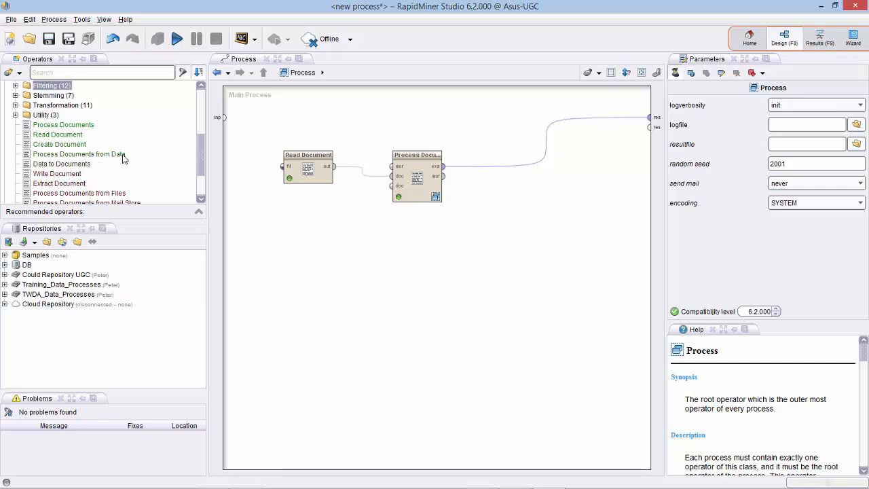
mouse_move(123, 158)
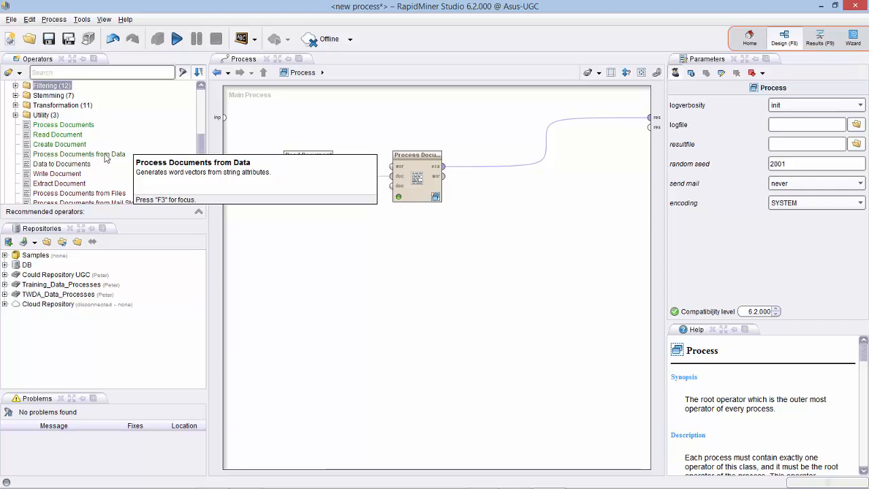